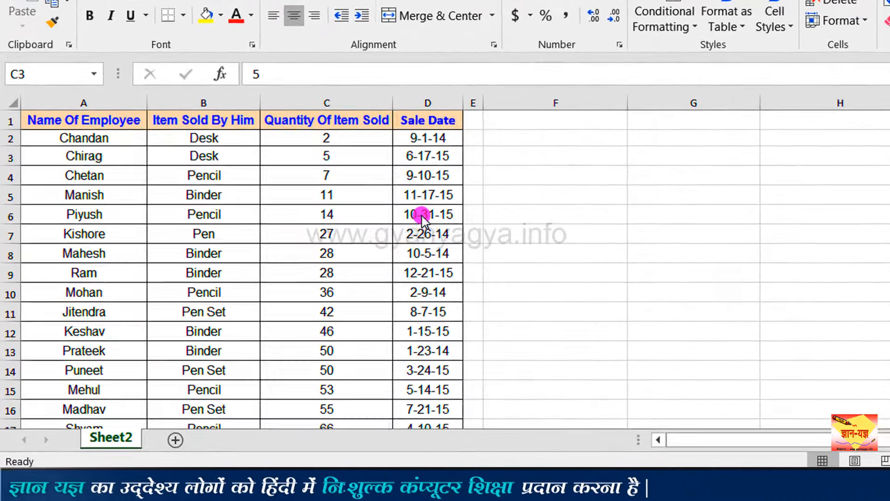
Look through the employee sales records in columns A to D and return to the header row.
{"action": "left_click", "coordinate": [465, 302]}
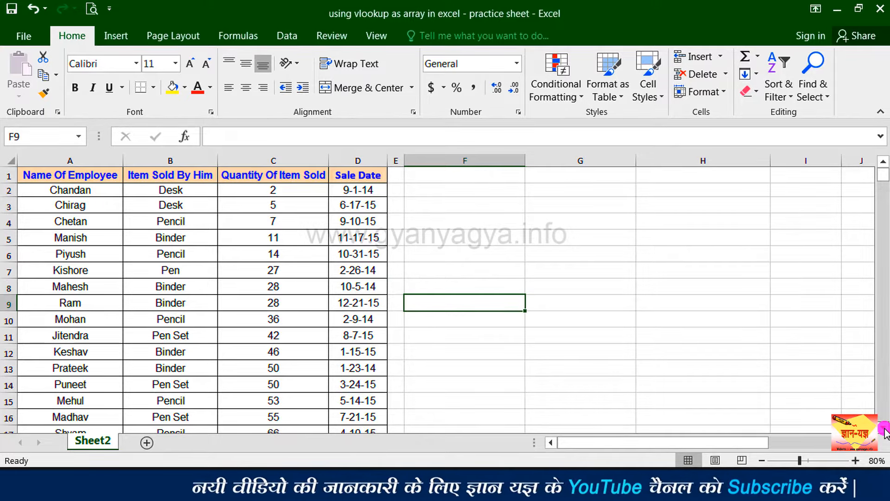
{"action": "scroll", "coordinate": [884, 432], "scroll_direction": "down", "scroll_amount": 5}
{"action": "scroll", "coordinate": [884, 432], "scroll_direction": "down", "scroll_amount": 4}
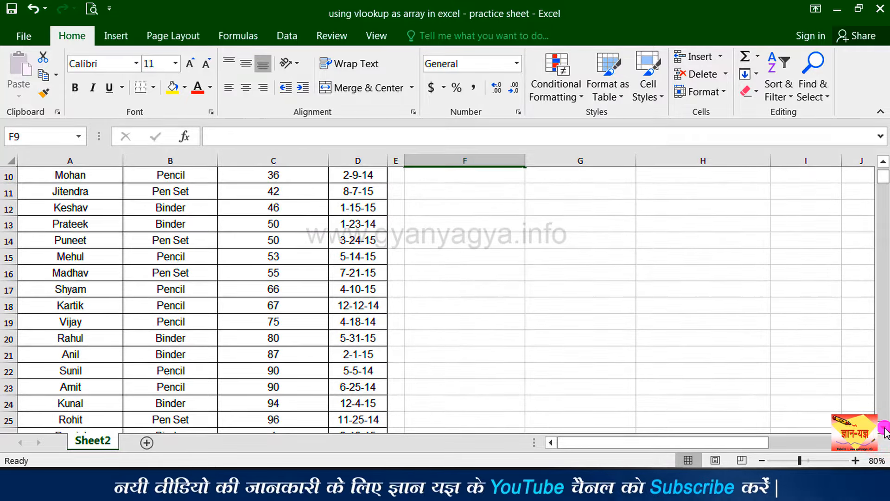
{"action": "scroll", "coordinate": [884, 433], "scroll_direction": "down", "scroll_amount": 6}
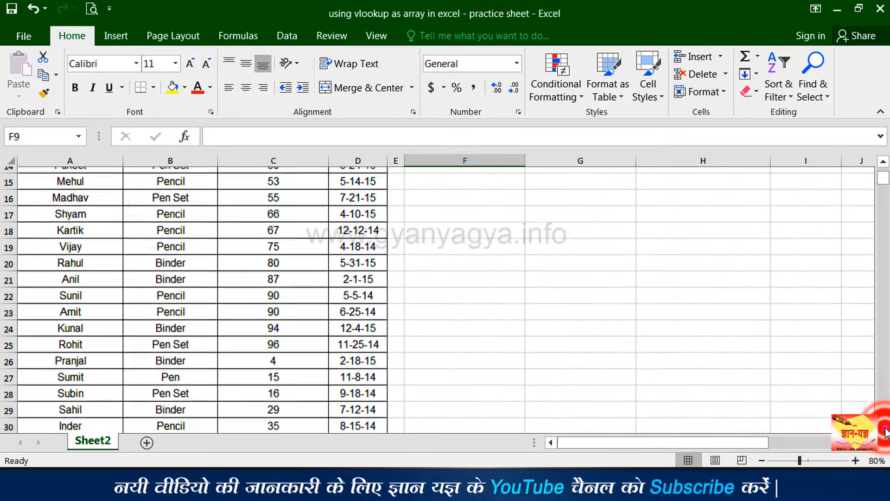
{"action": "scroll", "coordinate": [885, 432], "scroll_direction": "down", "scroll_amount": 3}
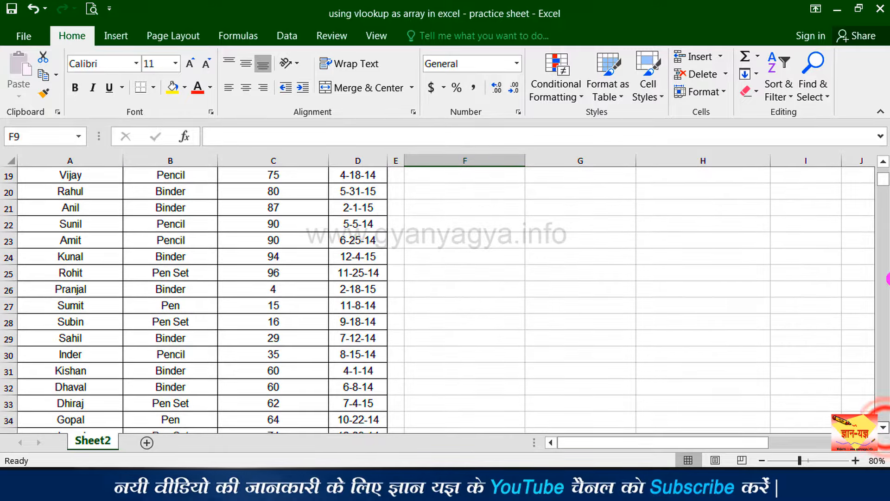
{"action": "left_click", "coordinate": [885, 161]}
{"action": "left_click", "coordinate": [884, 162]}
{"action": "left_click", "coordinate": [884, 161]}
{"action": "left_click", "coordinate": [884, 162]}
{"action": "left_click", "coordinate": [885, 161]}
{"action": "left_click", "coordinate": [884, 162]}
{"action": "left_click", "coordinate": [885, 161]}
{"action": "left_click", "coordinate": [884, 162]}
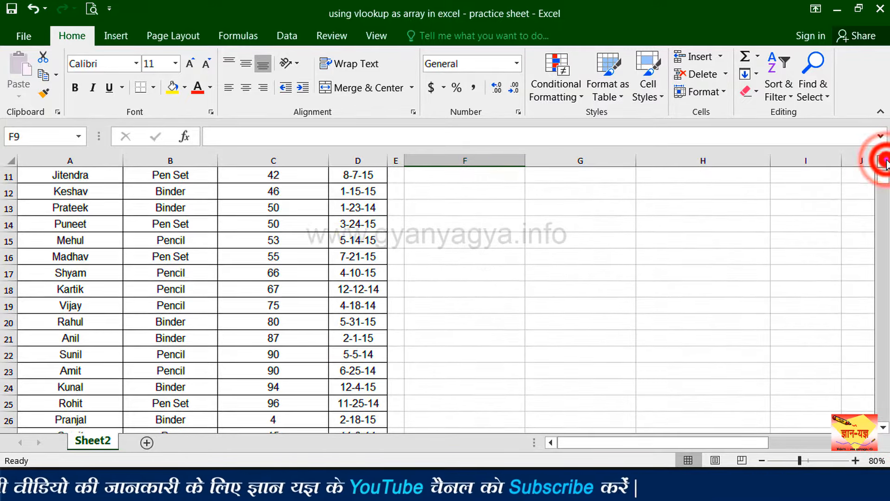
{"action": "left_click", "coordinate": [885, 162]}
{"action": "left_click", "coordinate": [885, 161]}
{"action": "left_click", "coordinate": [885, 161]}
{"action": "left_click", "coordinate": [884, 161]}
{"action": "left_click", "coordinate": [884, 161]}
{"action": "left_click", "coordinate": [884, 161]}
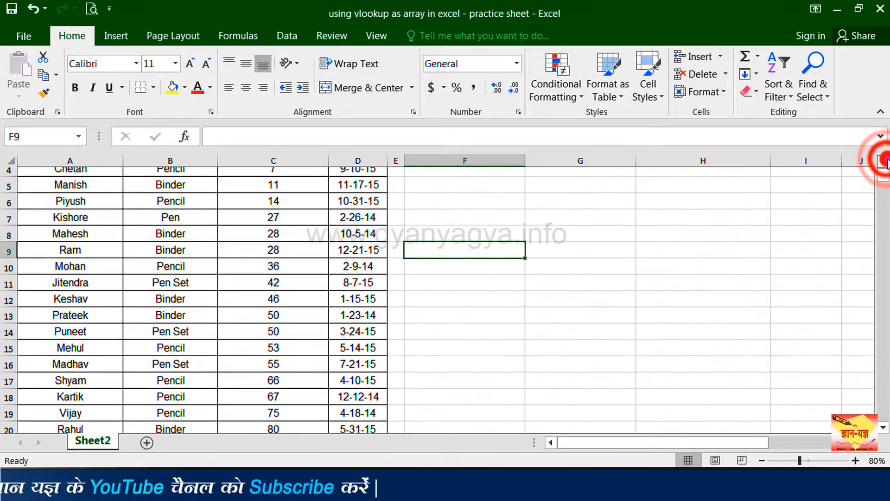
{"action": "left_click", "coordinate": [884, 161]}
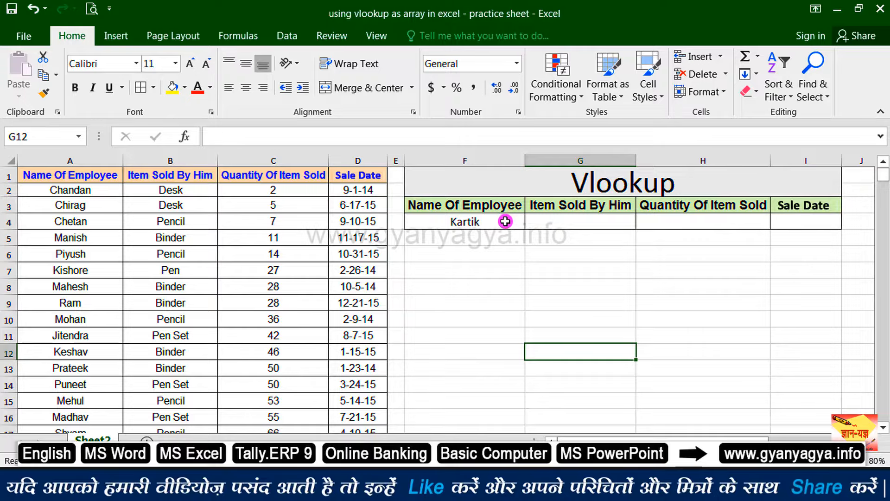
Begin a VLOOKUP formula in G4 under Item Sold By Him, using F4 as the lookup value.
{"action": "left_click", "coordinate": [583, 223]}
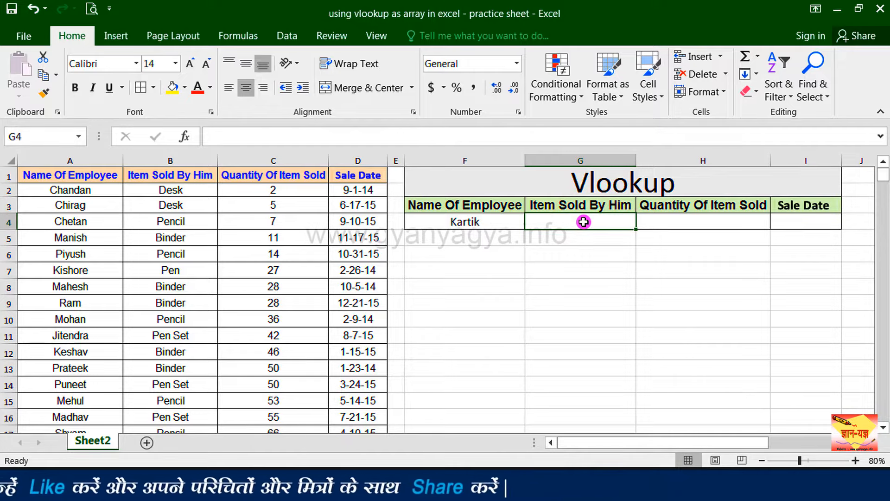
{"action": "type", "text": "="}
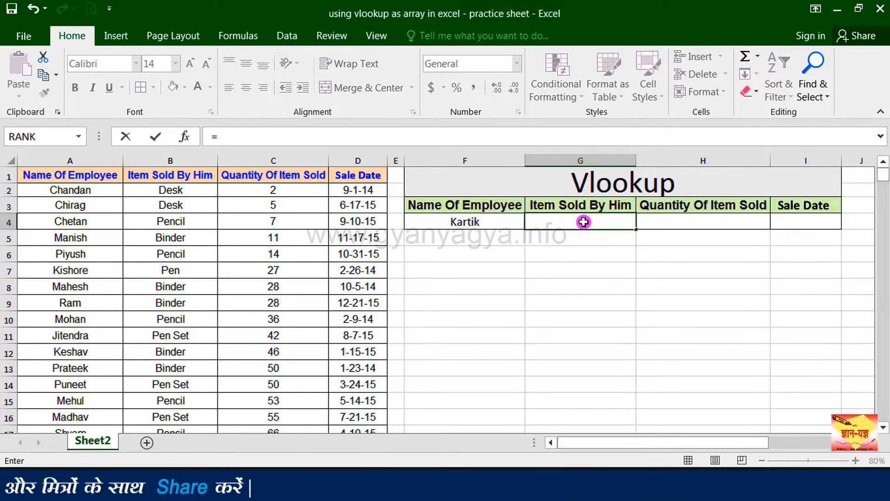
{"action": "type", "text": "vlook"}
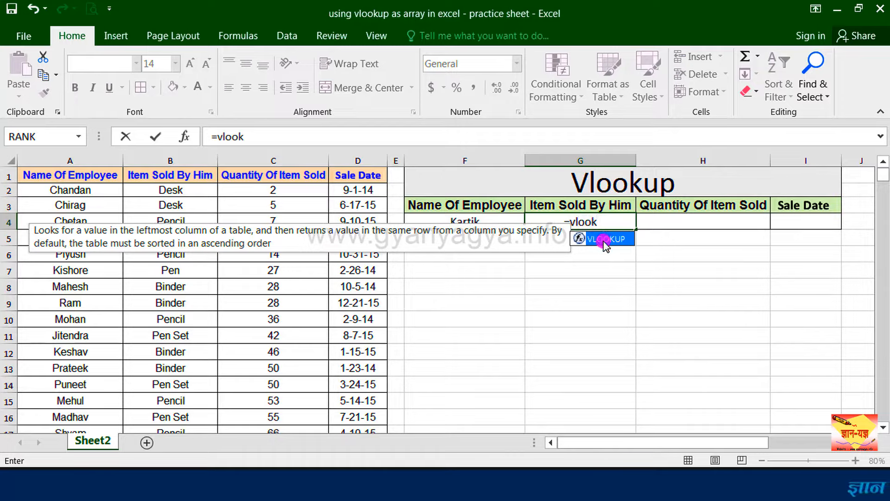
{"action": "double_click", "coordinate": [606, 239]}
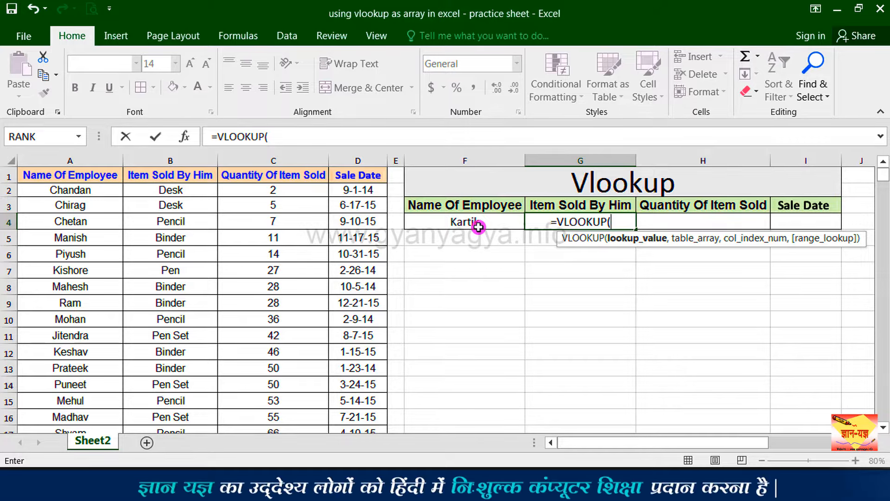
{"action": "left_click", "coordinate": [505, 225]}
{"action": "type", "text": ","}
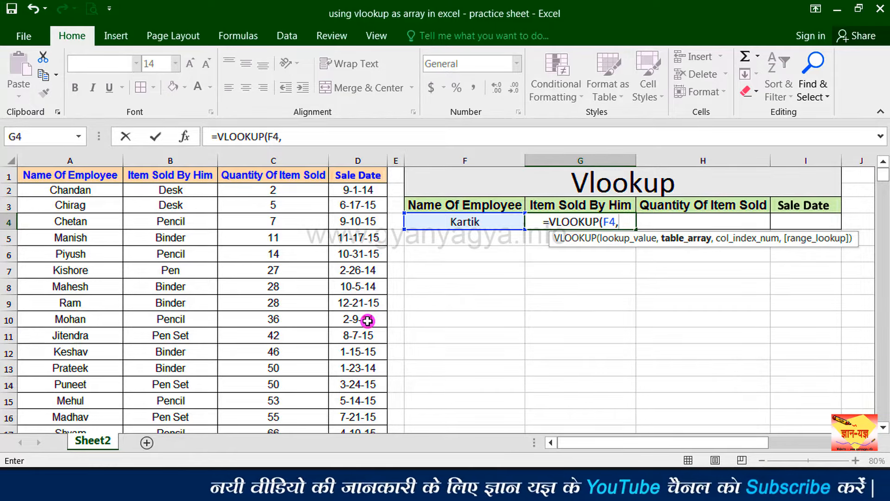
Complete the VLOOKUP formula in G4 with table array A2:D44, column index 2 and FALSE for an exact match.
{"action": "left_click", "coordinate": [74, 192]}
{"action": "left_click_drag", "start_coordinate": [74, 192], "coordinate": [276, 249]}
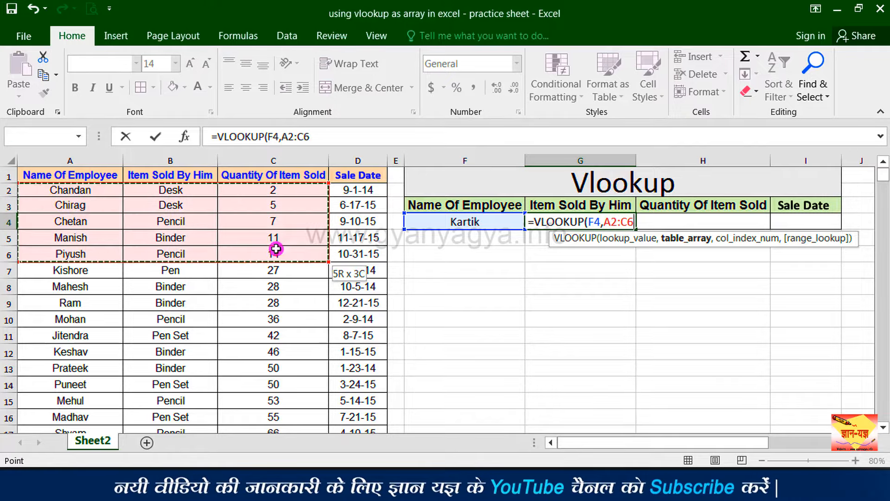
{"action": "left_click_drag", "start_coordinate": [334, 263], "coordinate": [360, 443]}
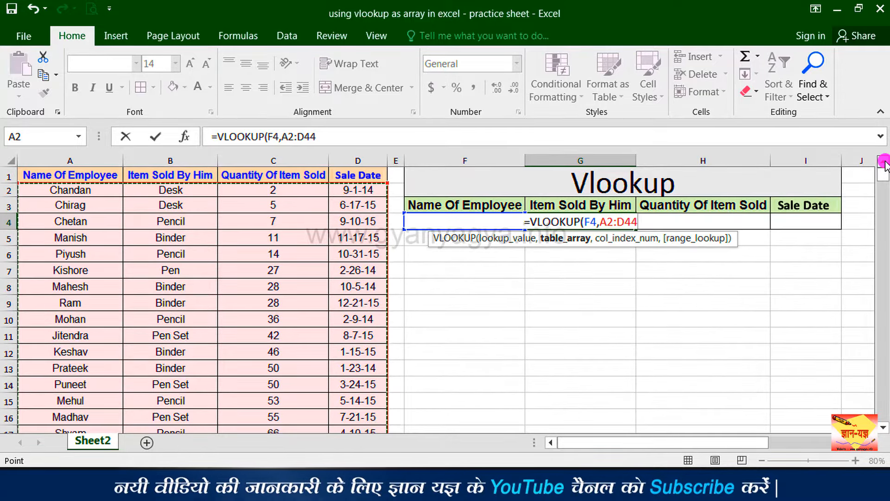
{"action": "type", "text": ","}
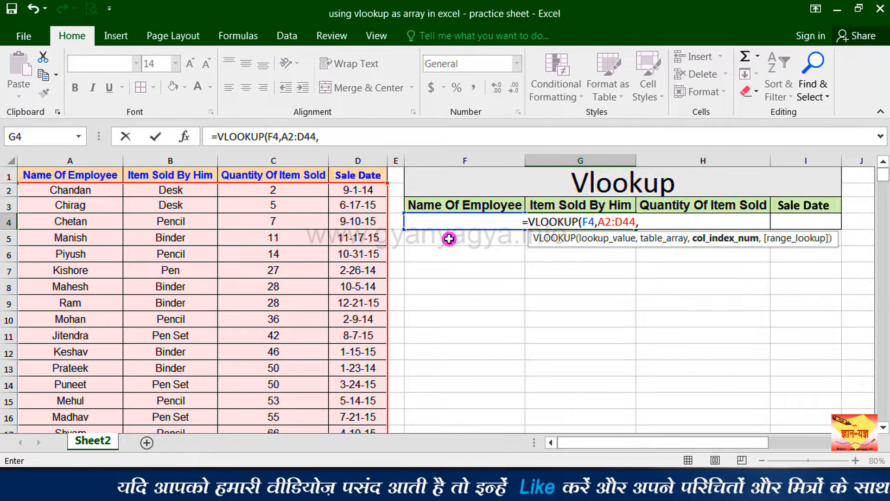
{"action": "type", "text": "2"}
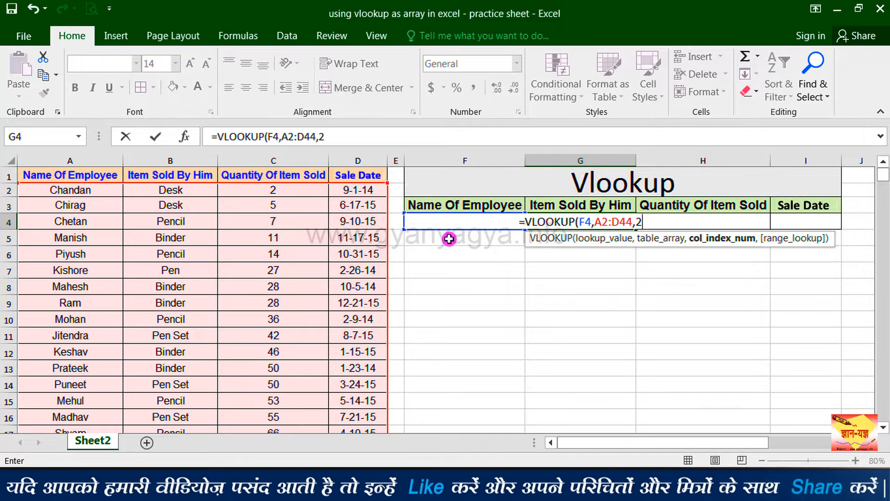
{"action": "type", "text": ",false"}
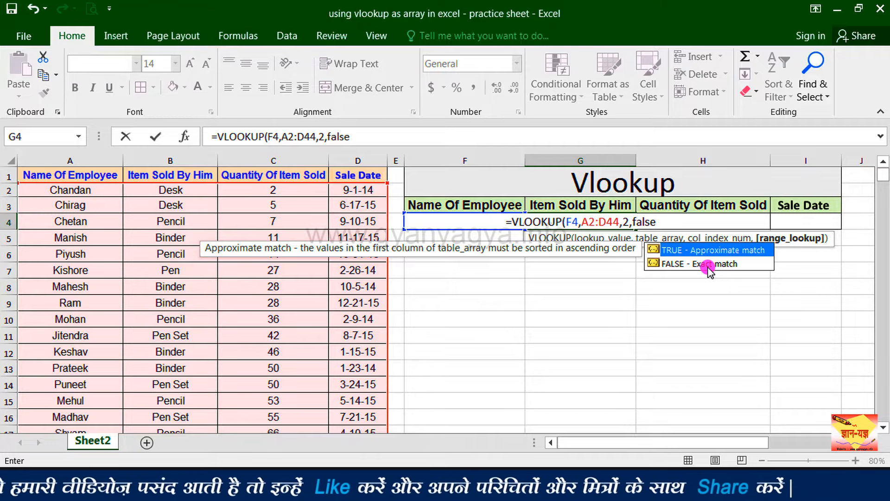
{"action": "type", "text": ")"}
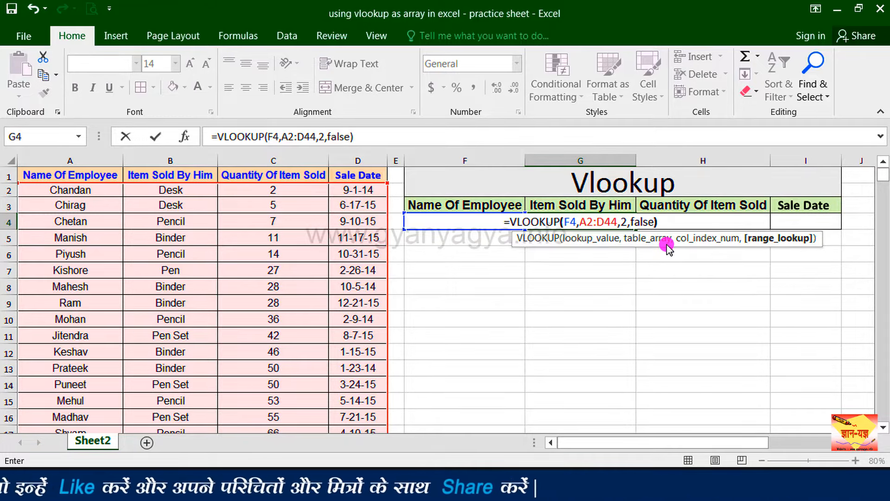
{"action": "key", "text": "Return"}
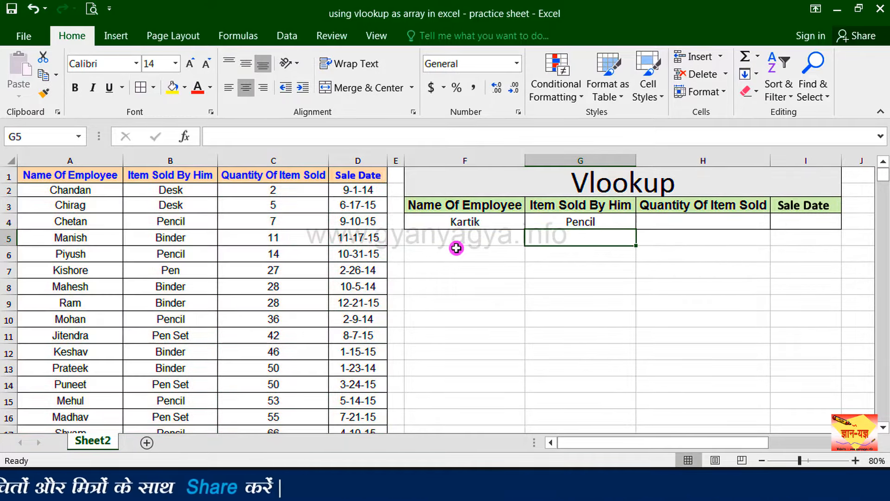
Fill the VLOOKUP formula from G4 across to I4 and undo the fill.
{"action": "left_click", "coordinate": [565, 222]}
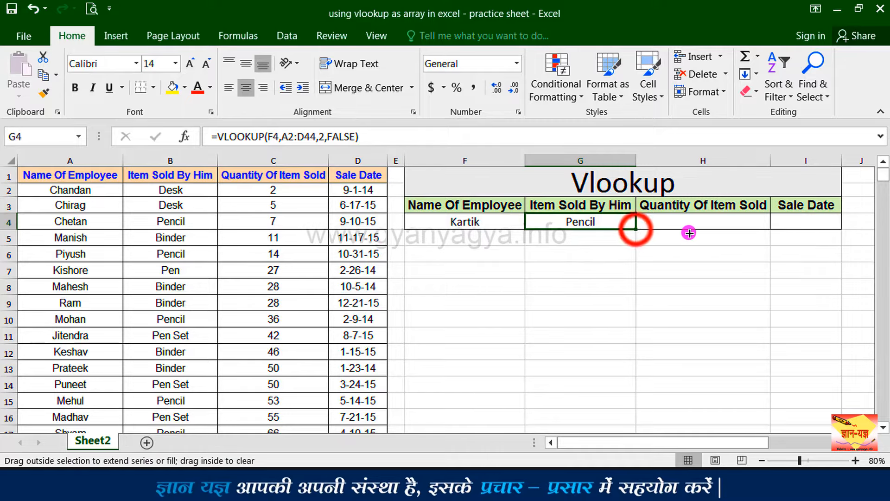
{"action": "left_click_drag", "start_coordinate": [817, 236], "coordinate": [825, 230]}
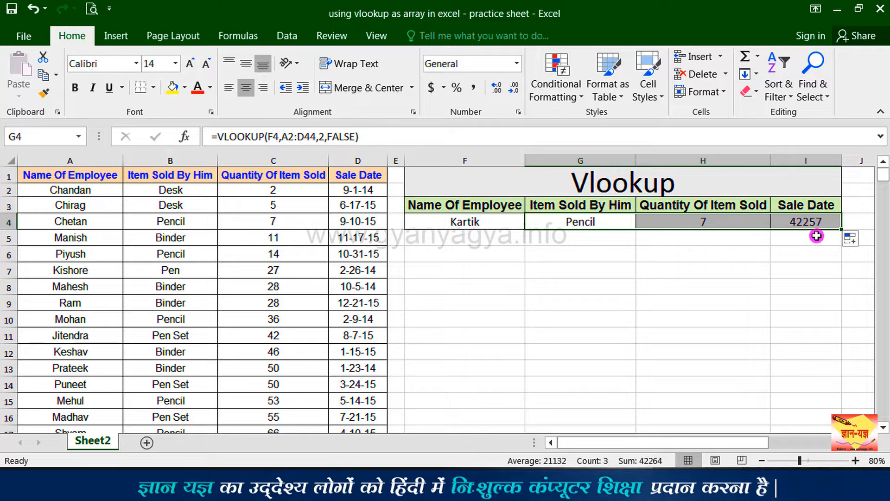
{"action": "key", "text": "ctrl+z"}
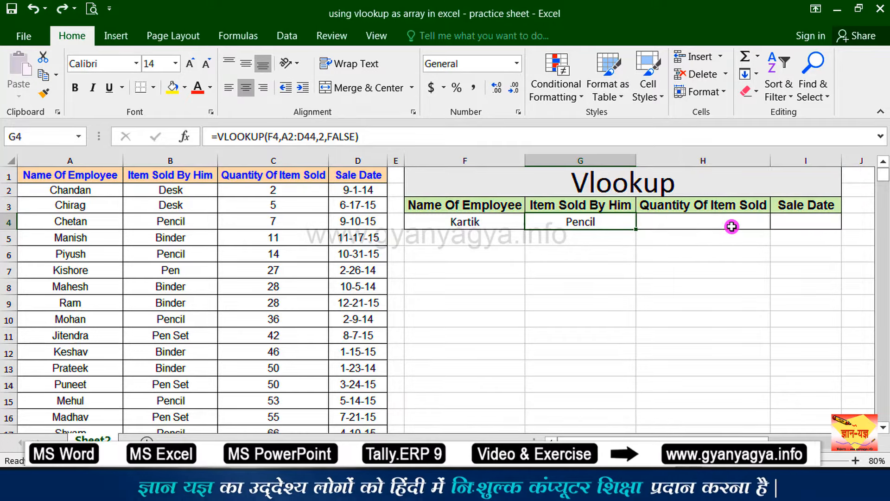
Clear G4:I4 and begin one VLOOKUP formula for that whole range with F4 as the lookup value.
{"action": "left_click", "coordinate": [803, 228], "text": "shift"}
{"action": "key", "text": "Delete"}
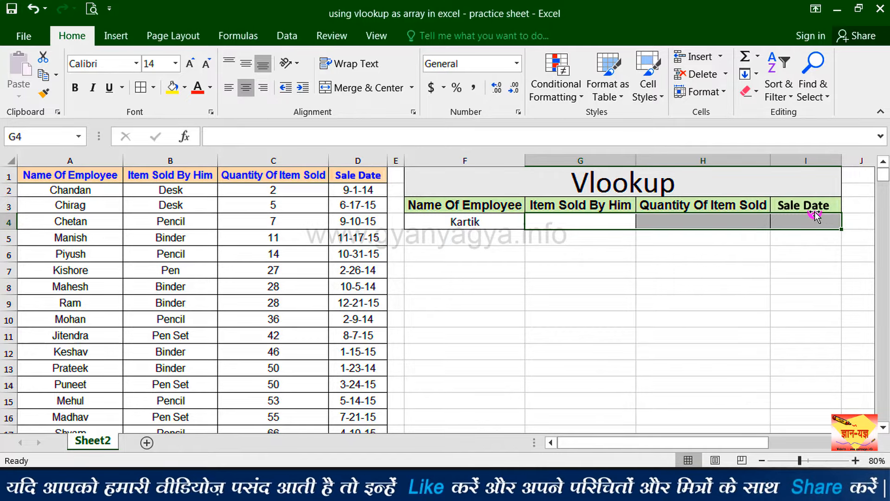
{"action": "type", "text": "="}
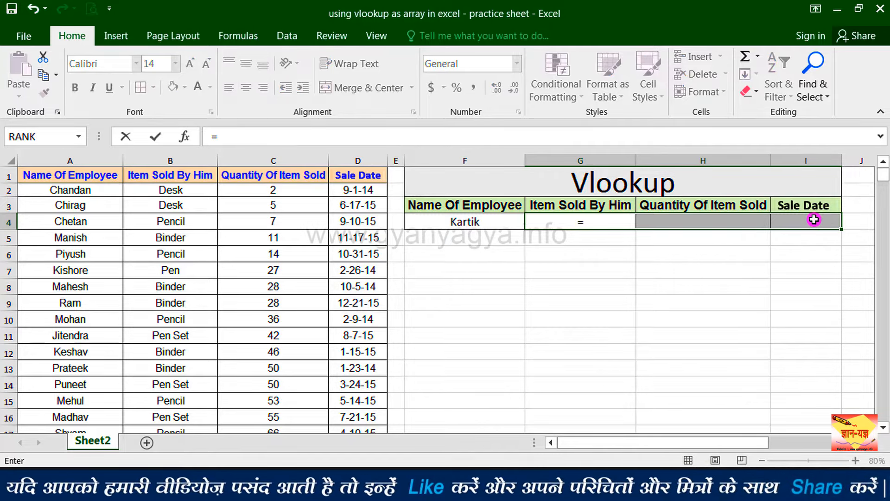
{"action": "type", "text": "v"}
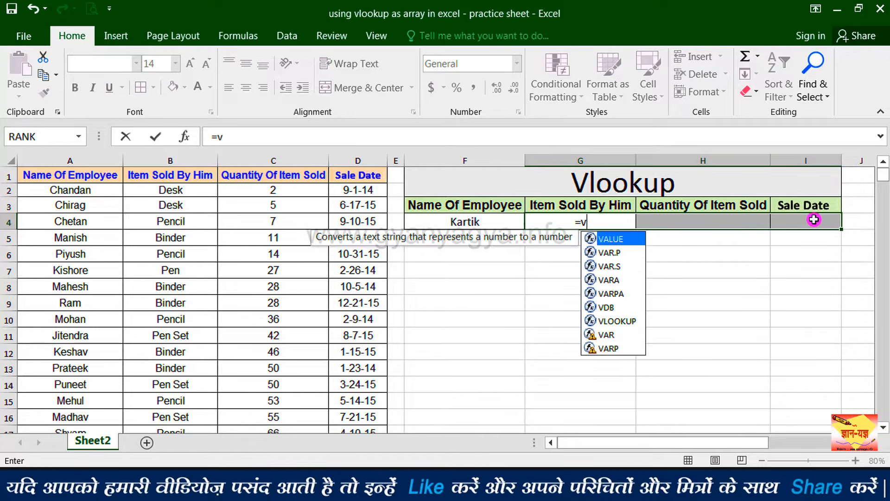
{"action": "type", "text": "look"}
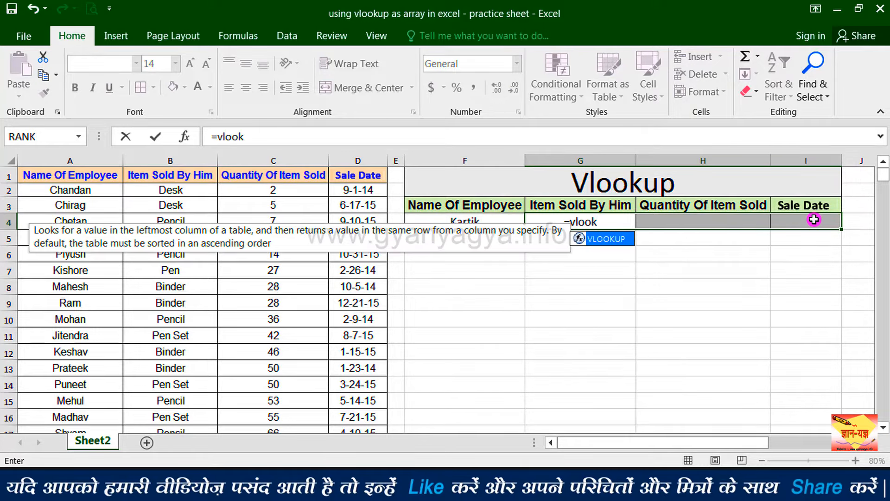
{"action": "double_click", "coordinate": [606, 240]}
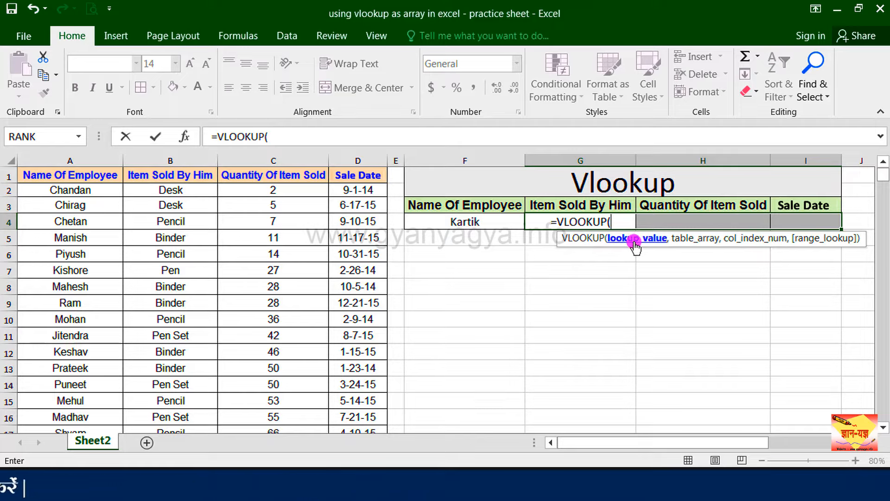
{"action": "left_click", "coordinate": [503, 224]}
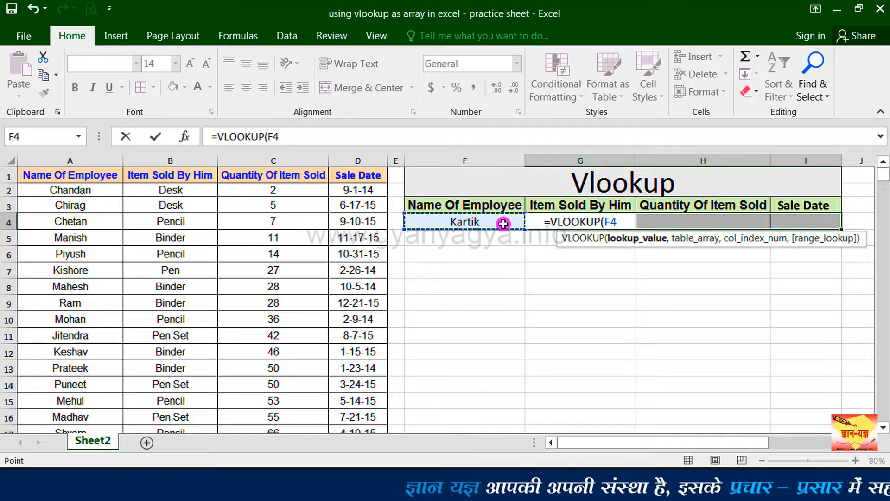
{"action": "type", "text": ","}
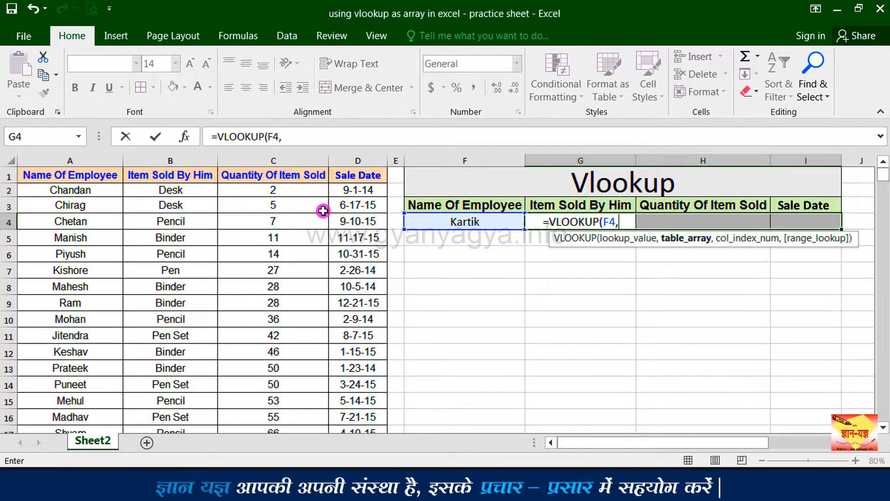
Set the VLOOKUP table array to A2:D44 and the column index argument to the array {2,3,4}.
{"action": "left_click_drag", "start_coordinate": [81, 195], "coordinate": [354, 335]}
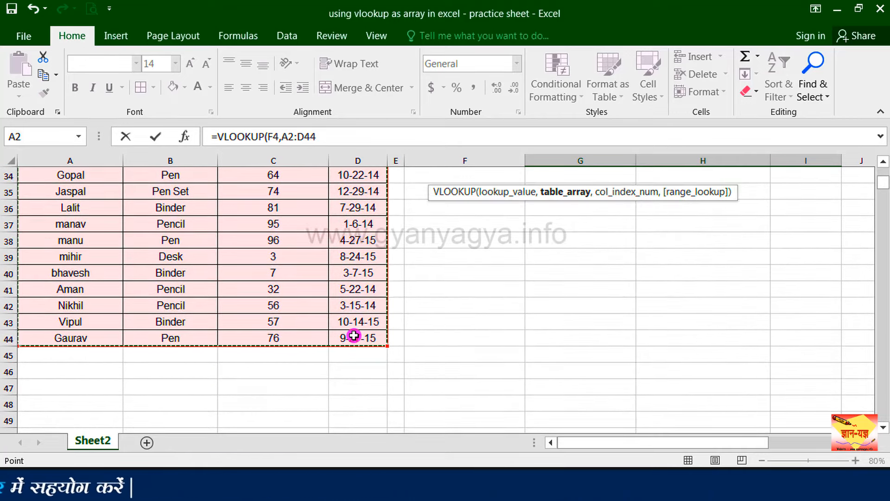
{"action": "left_click_drag", "start_coordinate": [883, 182], "coordinate": [883, 170]}
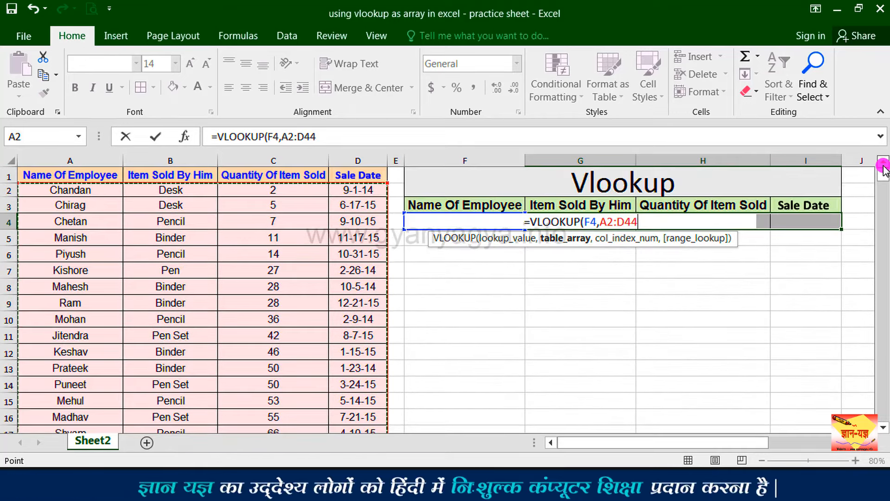
{"action": "type", "text": ",{"}
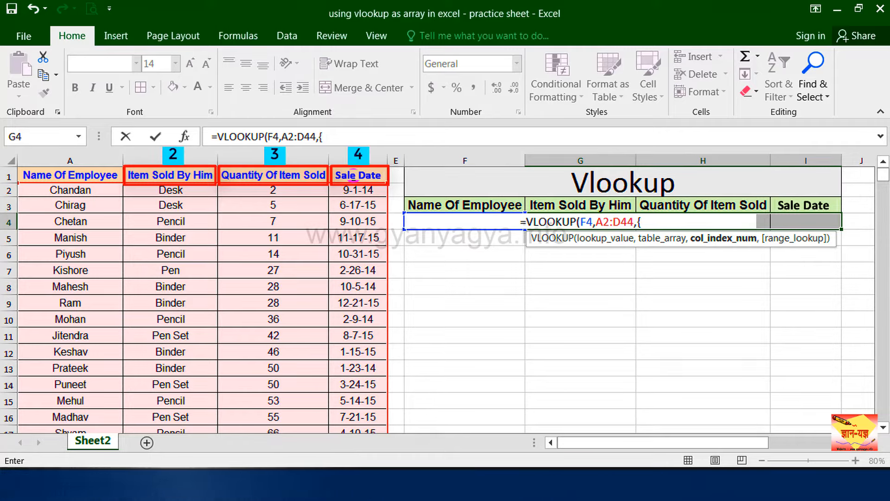
{"action": "type", "text": "2,"}
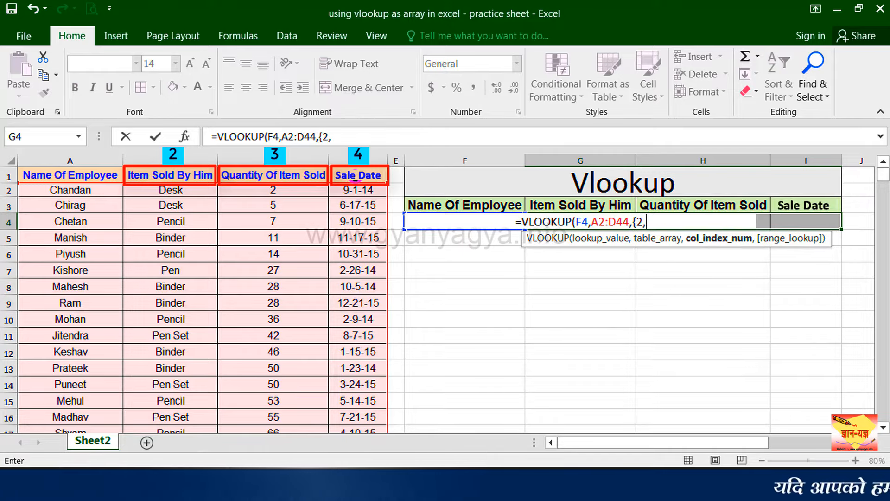
{"action": "type", "text": "3,4"}
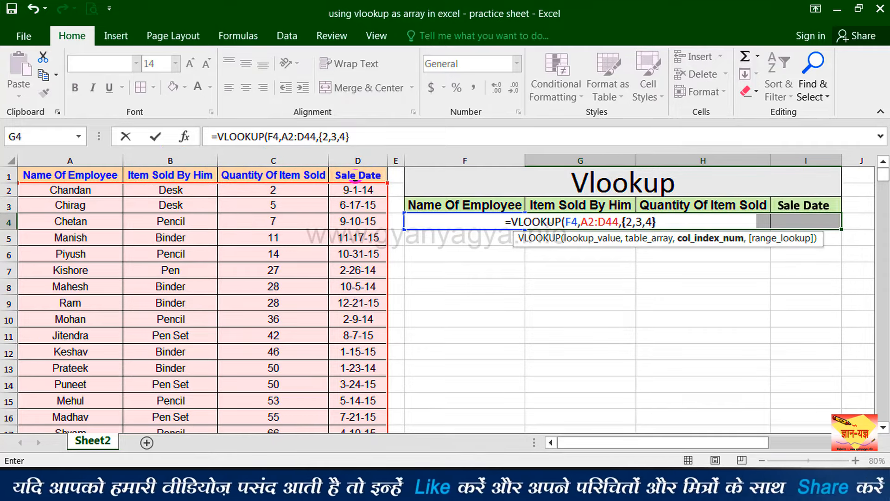
{"action": "type", "text": "},"}
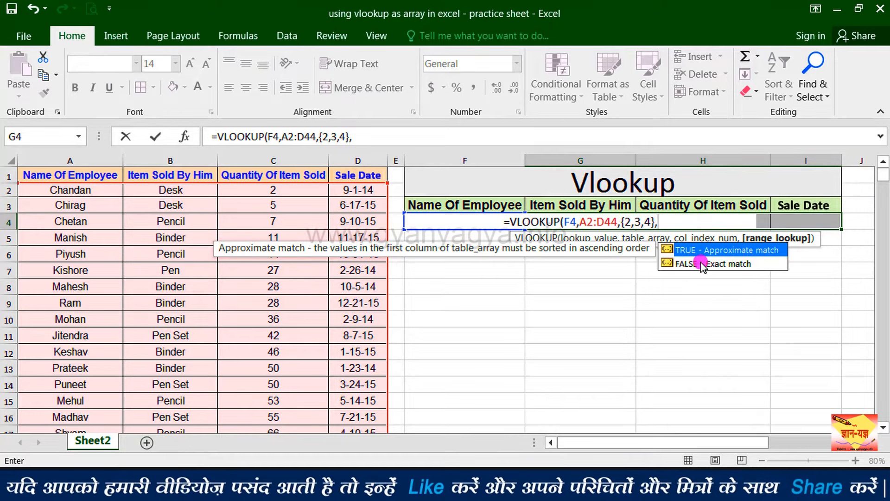
Finish the VLOOKUP formula with FALSE for an exact match and enter it as an array formula across G4:I4.
{"action": "type", "text": "false"}
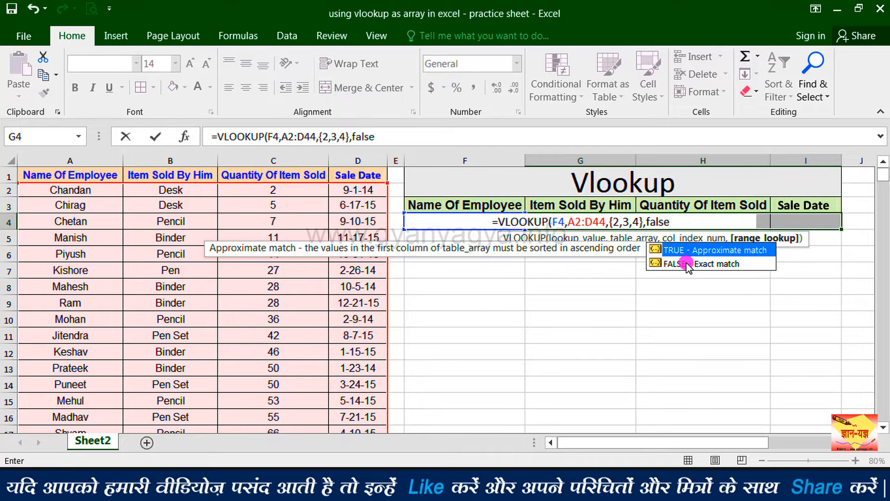
{"action": "type", "text": ")"}
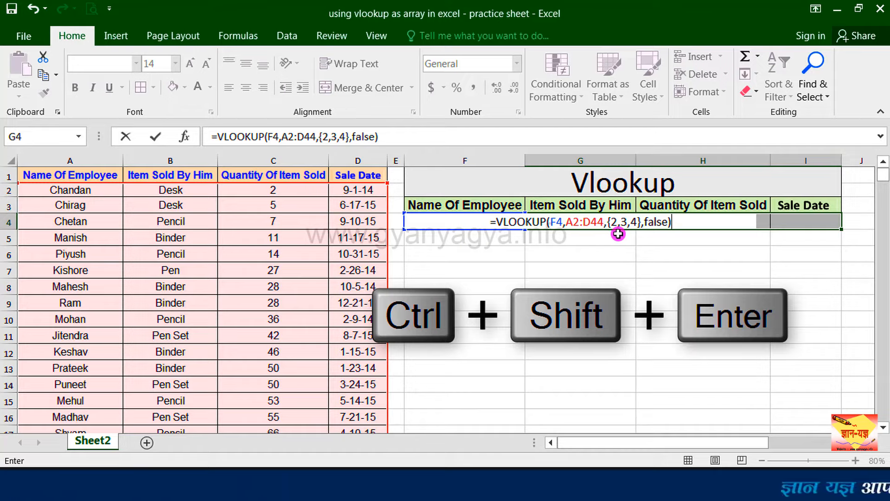
{"action": "key", "text": "ctrl+shift+Return"}
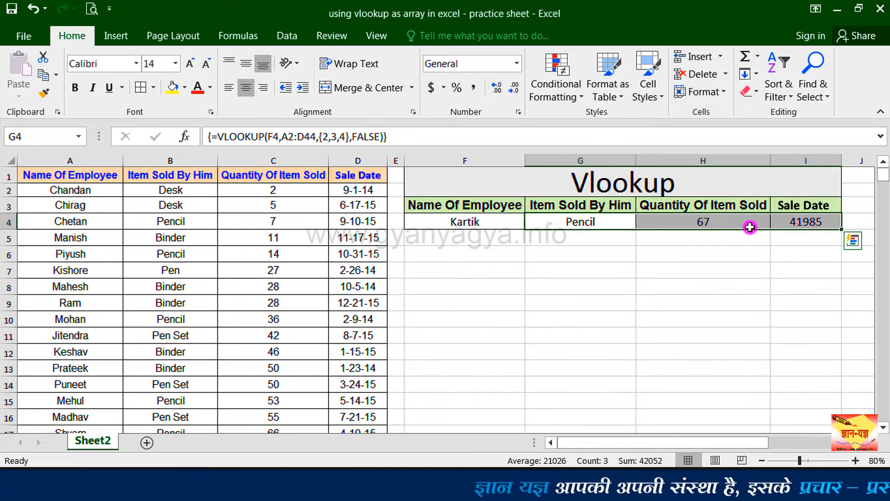
Format the sale date result in I4 as Short Date.
{"action": "left_click", "coordinate": [822, 222]}
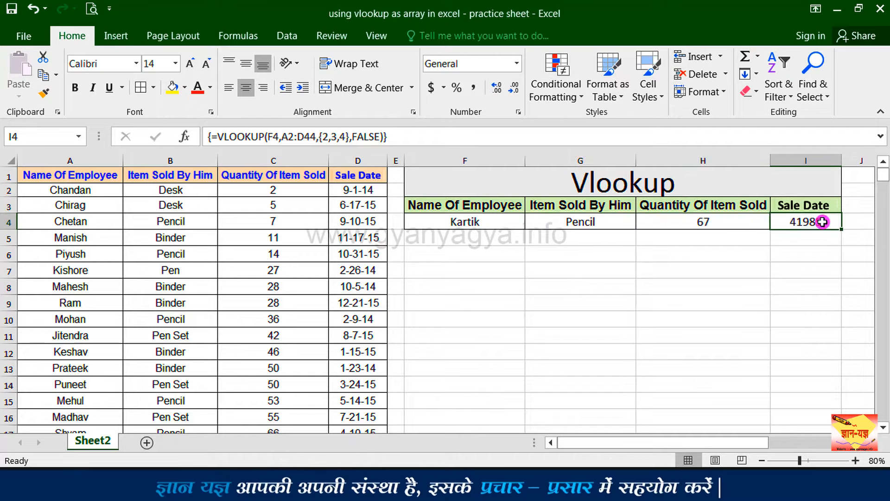
{"action": "left_click", "coordinate": [516, 63]}
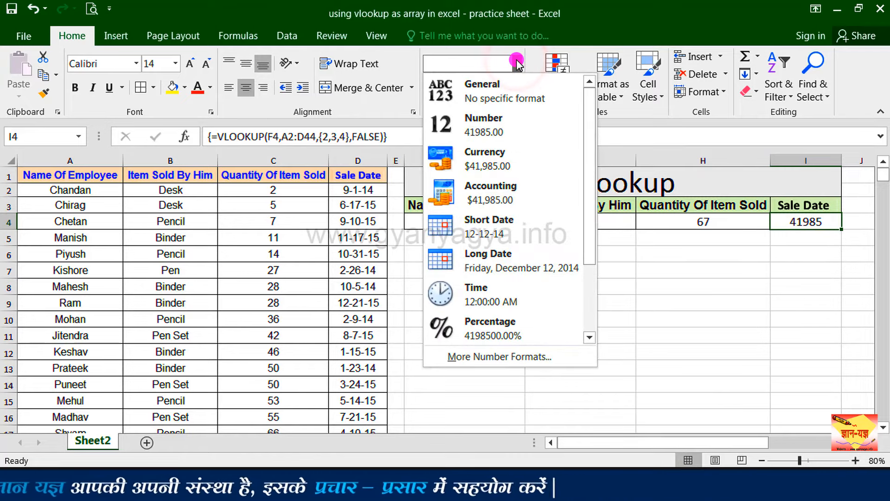
{"action": "left_click", "coordinate": [487, 234]}
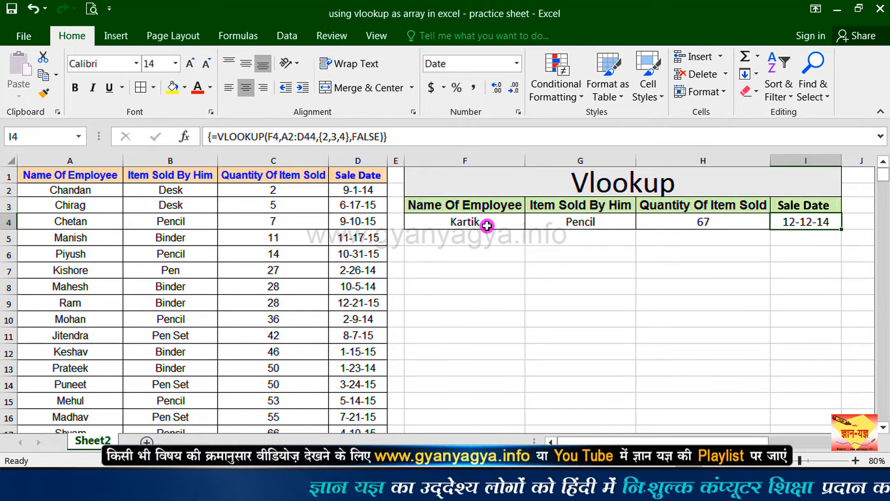
Replace the lookup name in F4 with the first name of the employee listed in A7.
{"action": "double_click", "coordinate": [488, 222]}
{"action": "key", "text": "BackSpace"}
{"action": "key", "text": "BackSpace"}
{"action": "key", "text": "BackSpace"}
{"action": "key", "text": "BackSpace"}
{"action": "key", "text": "BackSpace"}
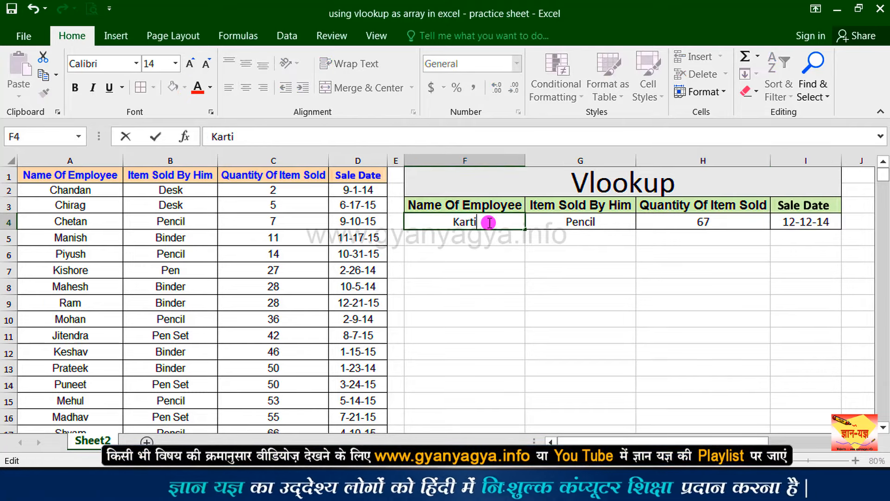
{"action": "type", "text": "ki"}
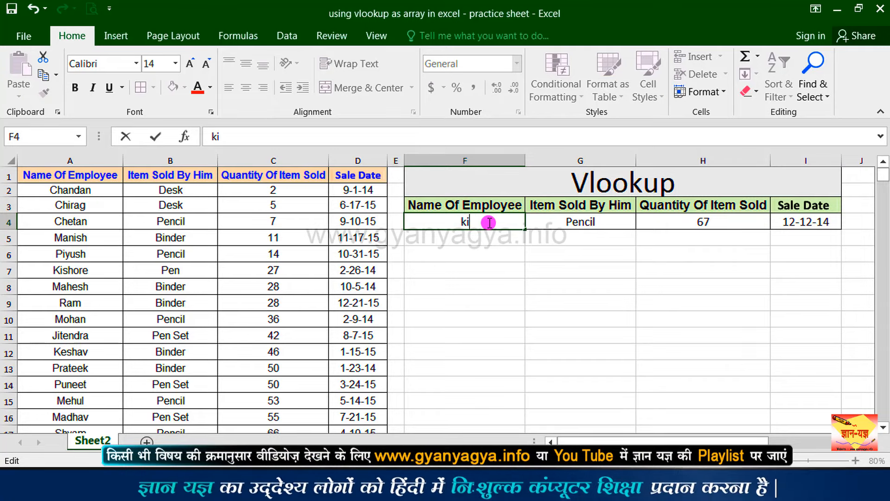
{"action": "type", "text": "shore"}
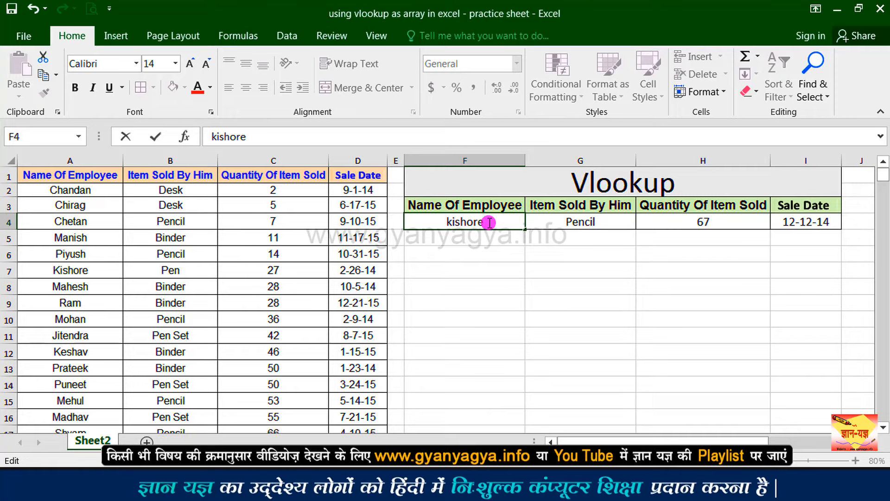
{"action": "key", "text": "ctrl+Return"}
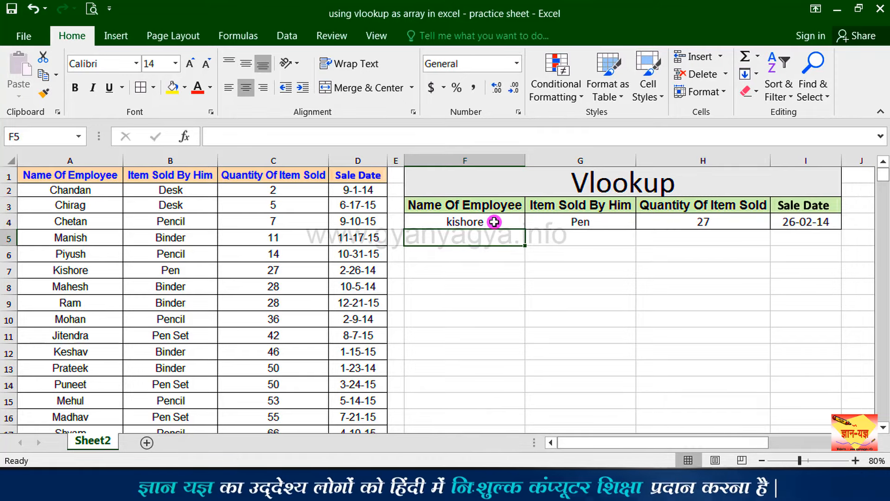